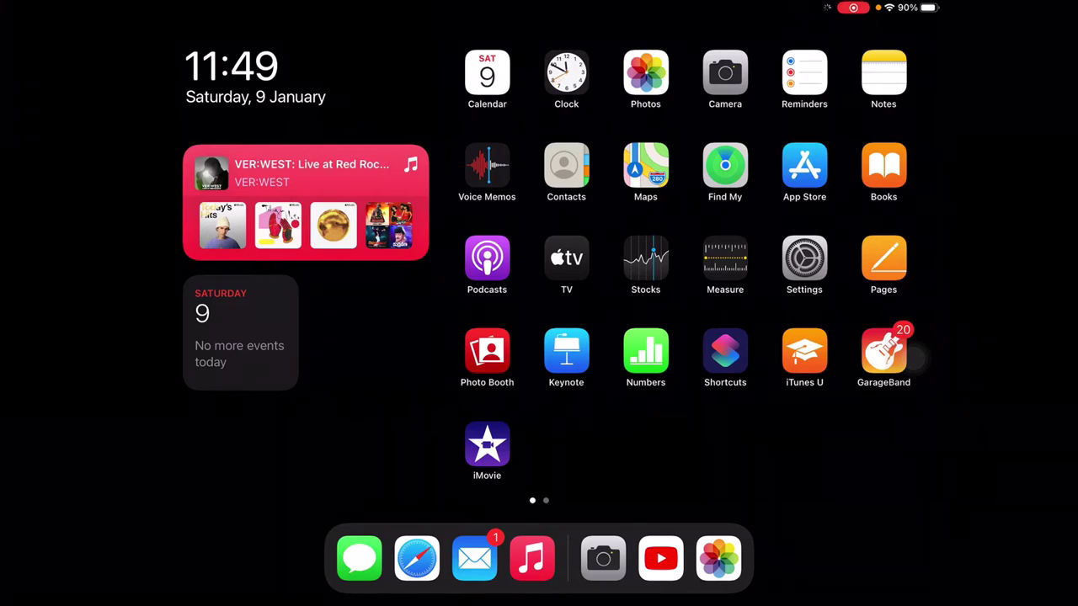
# Step: Launch YouTube and bring up the Account menu from the profile avatar
pyautogui.click(660, 559)
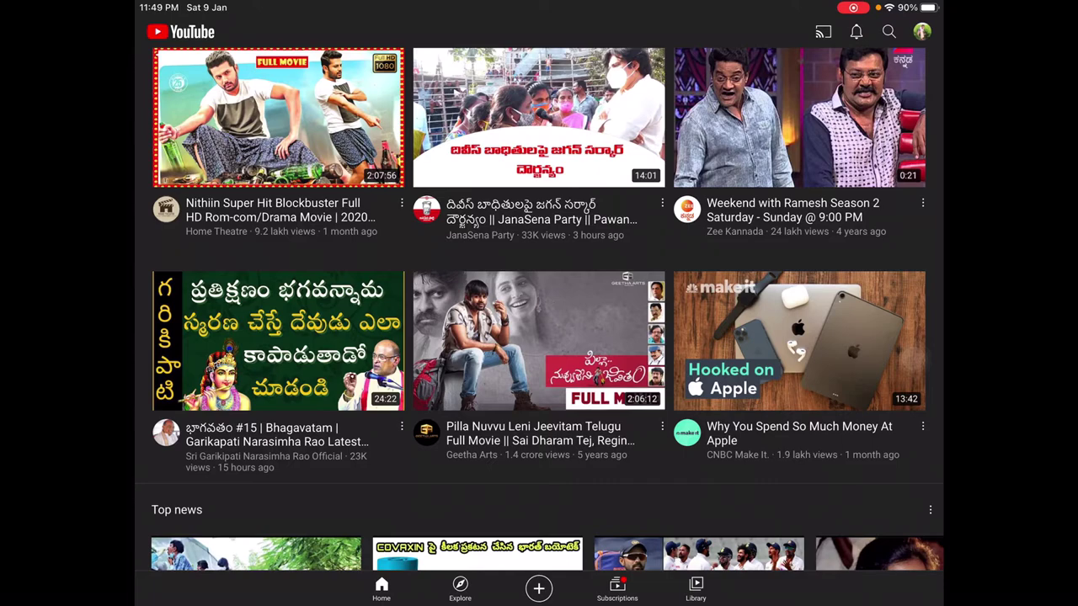
pyautogui.scroll(-4, 539, 312)
pyautogui.scroll(5, 539, 312)
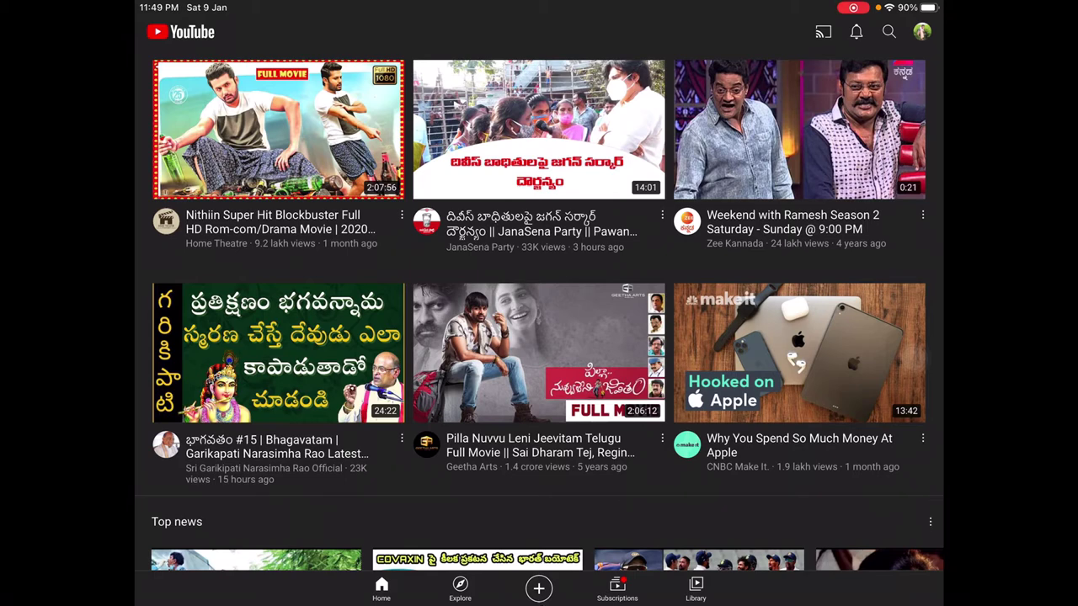
pyautogui.click(923, 31)
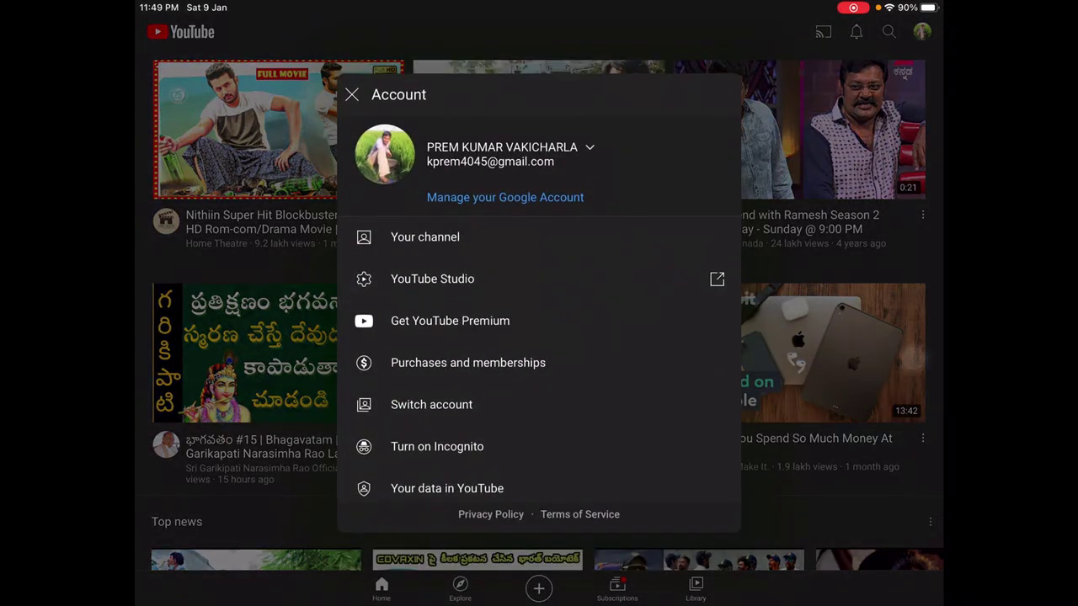
# Step: Go to Your channel, scroll through its PLAYLISTS tab, then swipe back to Home
pyautogui.click(426, 237)
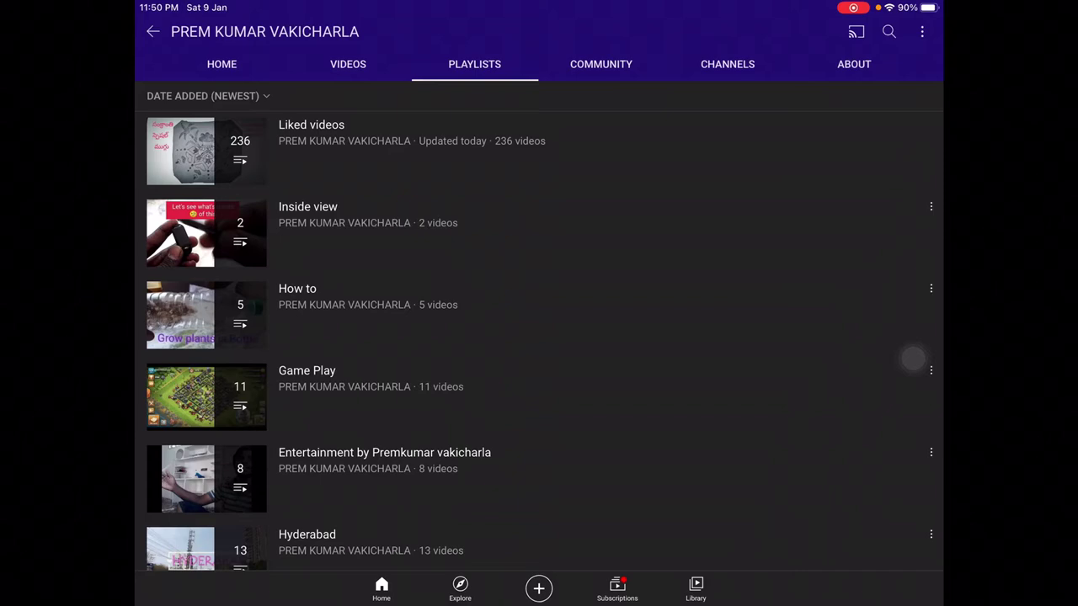
pyautogui.scroll(-2, 914, 359)
pyautogui.scroll(-8, 914, 359)
pyautogui.scroll(-3, 914, 359)
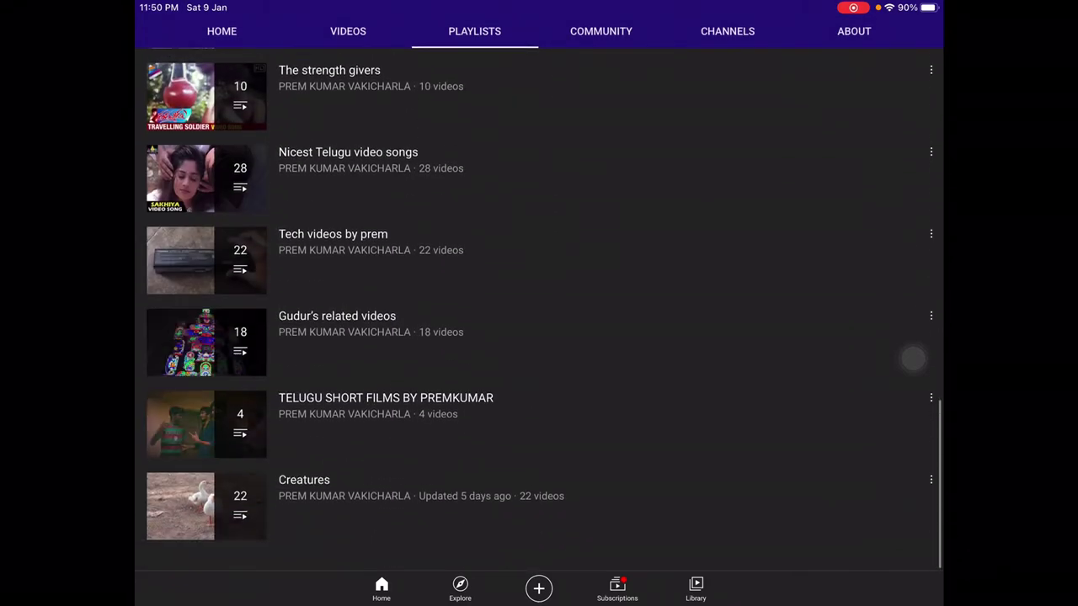
pyautogui.scroll(-1, 914, 358)
pyautogui.scroll(1, 913, 359)
pyautogui.scroll(3, 913, 359)
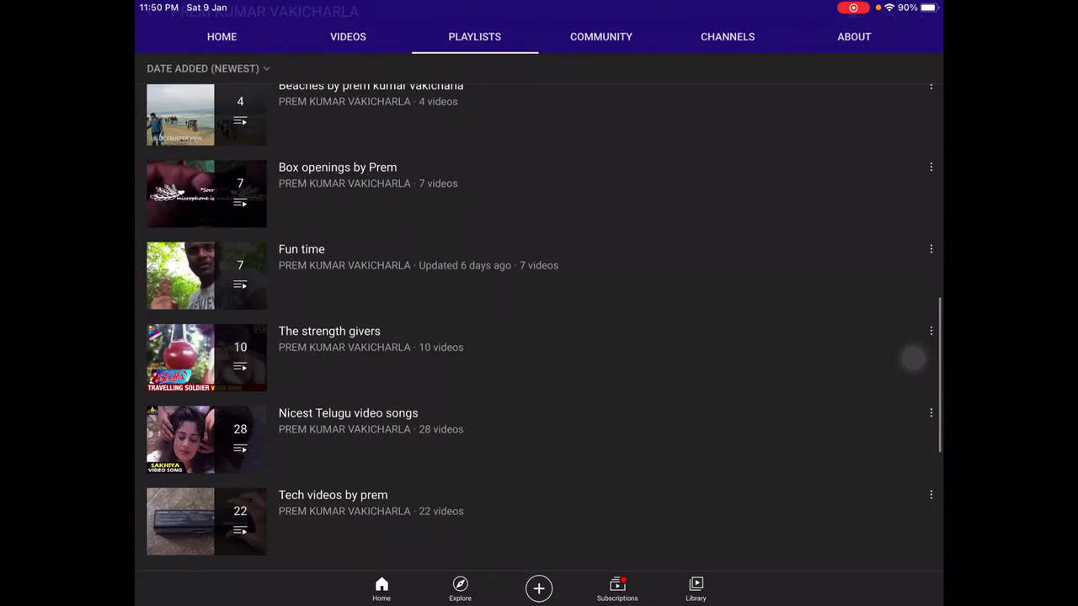
pyautogui.scroll(10, 914, 359)
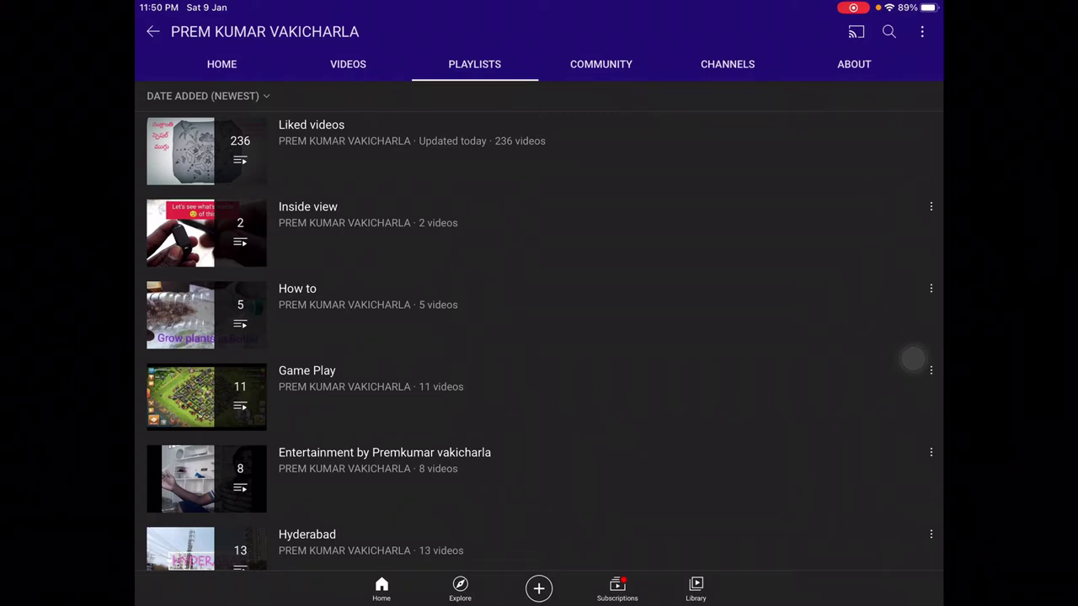
pyautogui.scroll(-3, 913, 359)
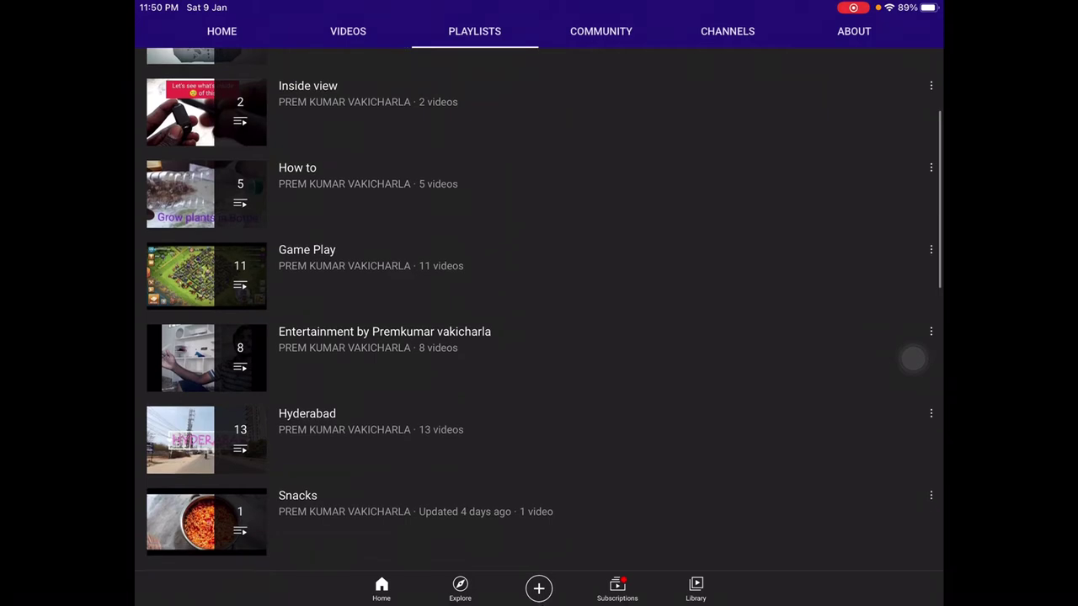
pyautogui.scroll(-1, 913, 359)
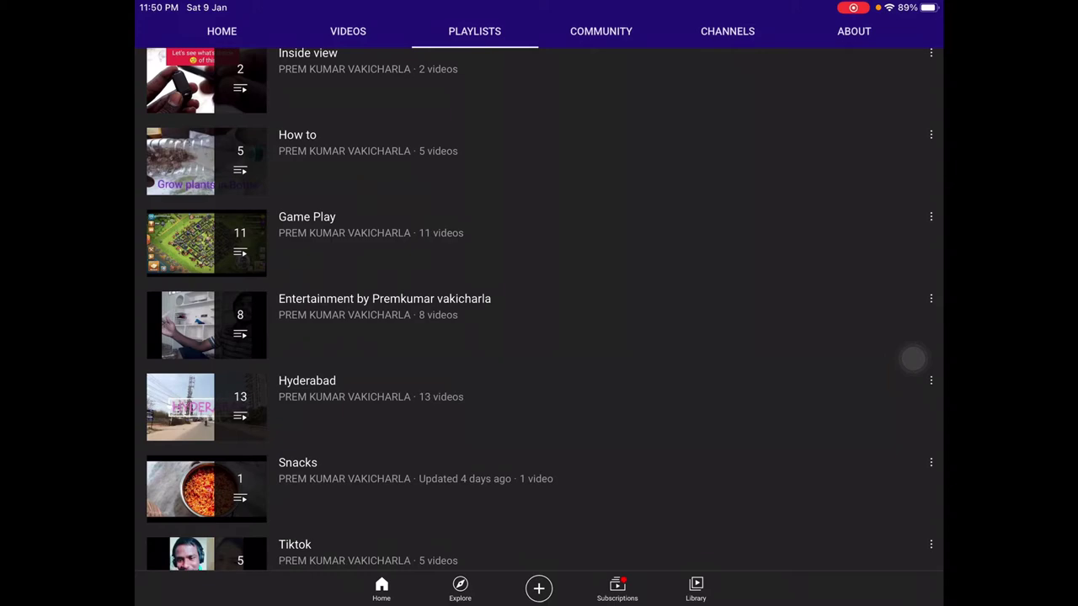
pyautogui.scroll(5, 913, 358)
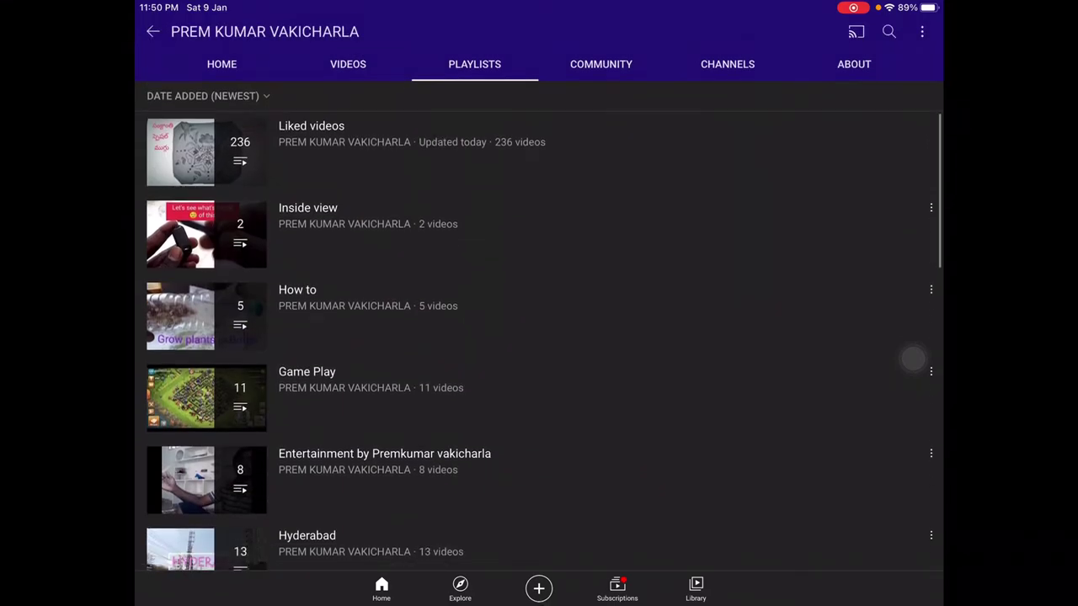
pyautogui.hscroll(-5, 913, 359)
# Step: Start a video search and enter 'Imovie editing'
pyautogui.scroll(3, 540, 312)
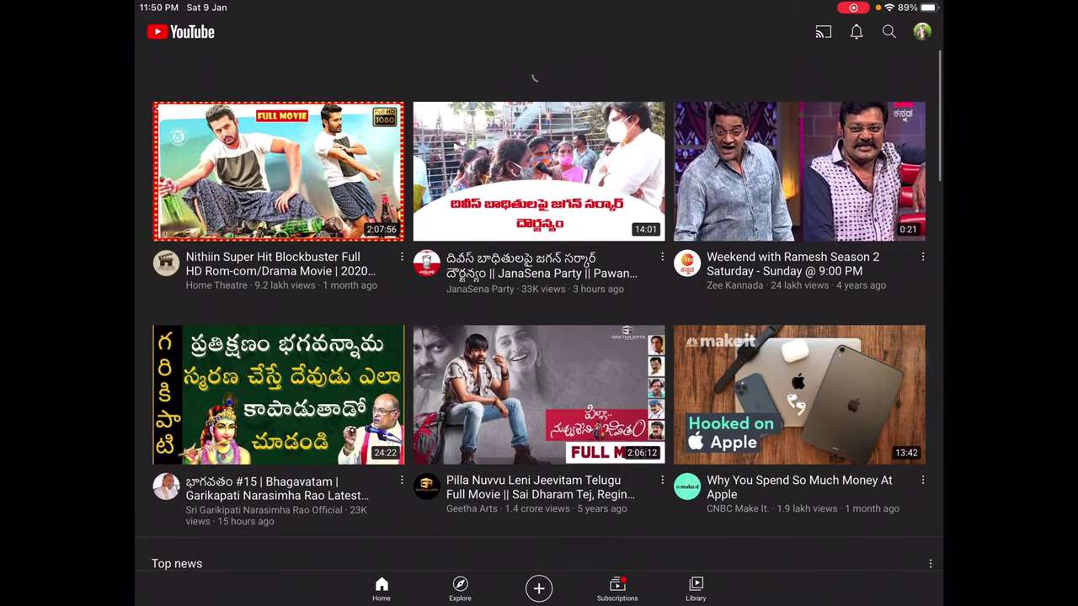
pyautogui.click(888, 31)
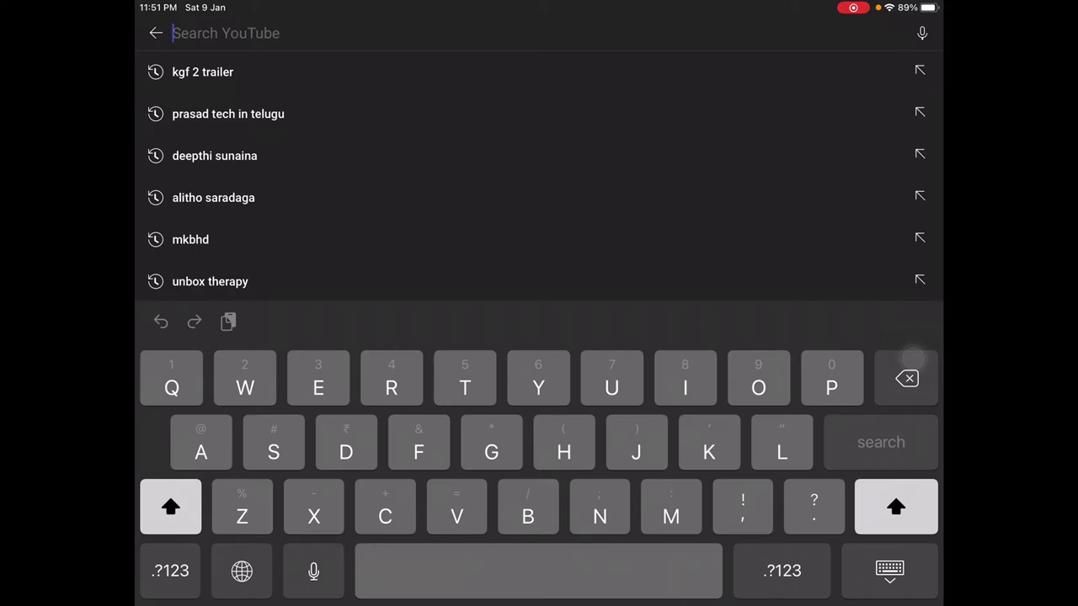
pyautogui.write('Imo')
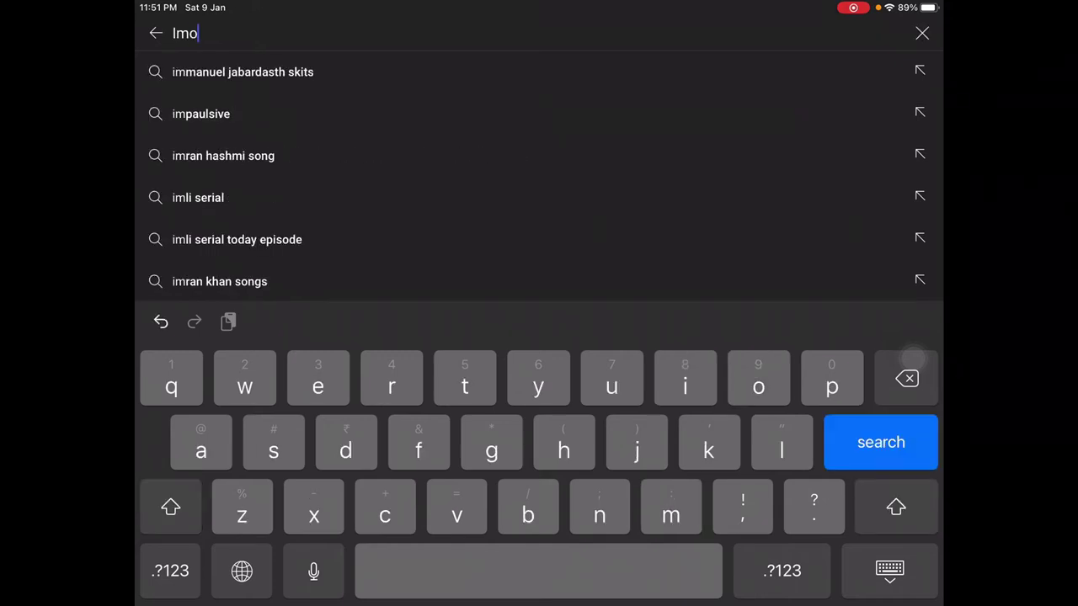
pyautogui.write('vie ')
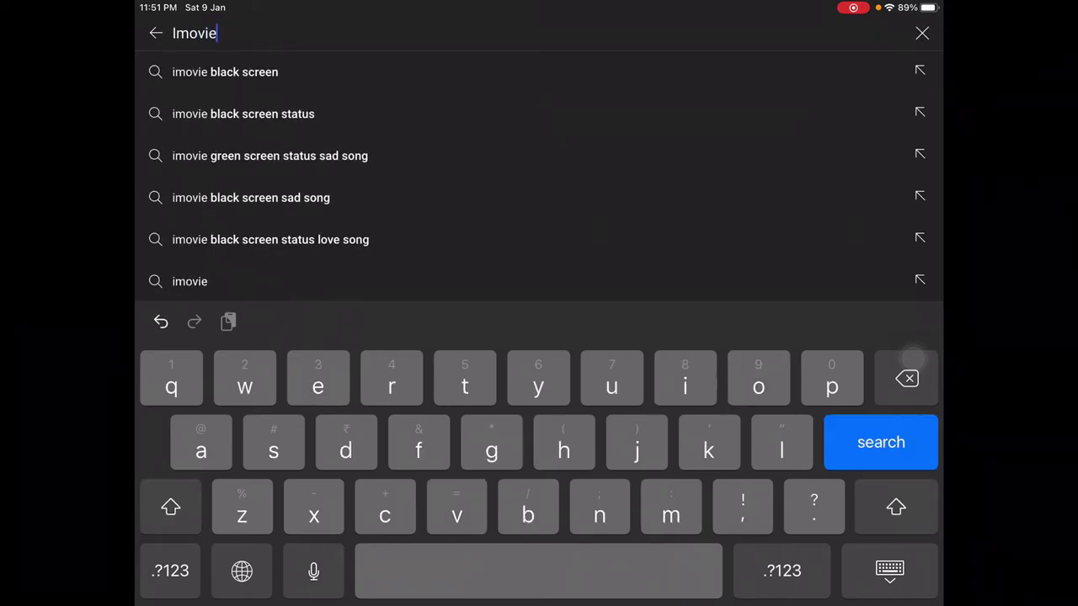
pyautogui.write('edi')
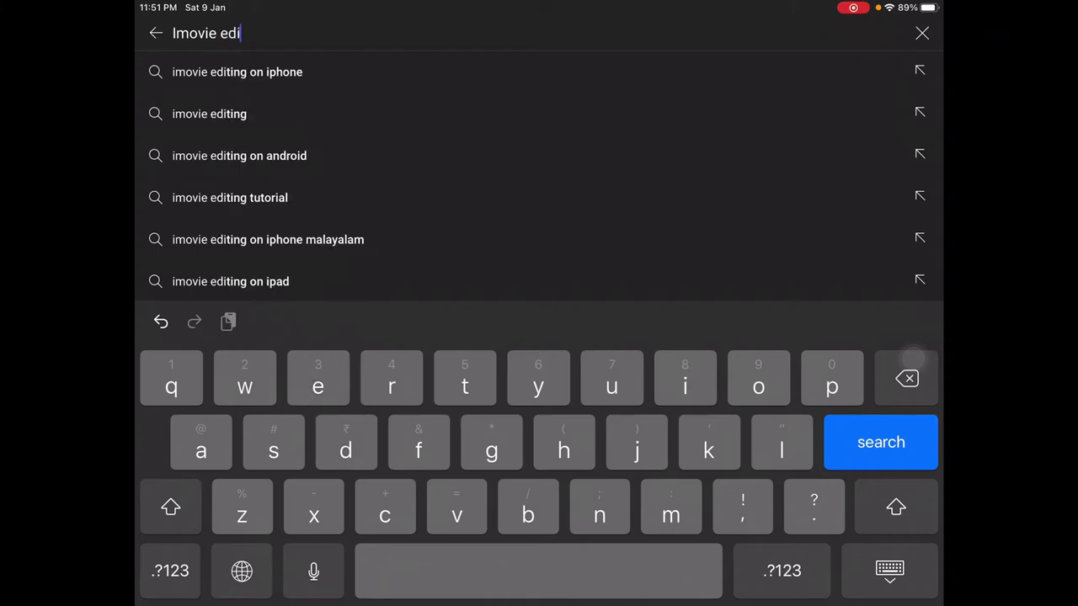
pyautogui.write('ting')
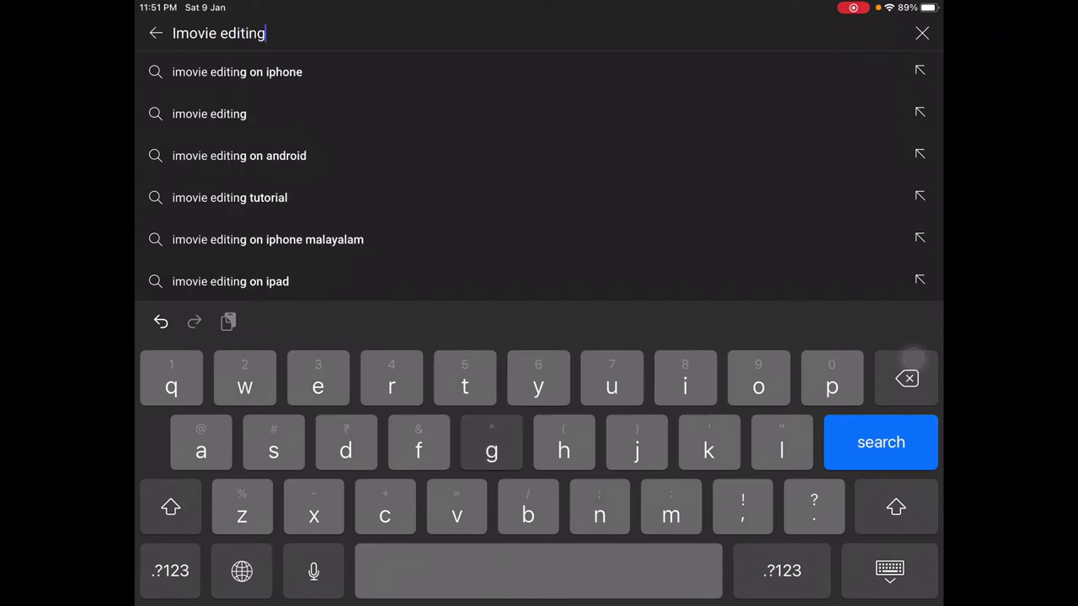
# Step: Run the 'Imovie editing' search and scroll through the search filters
pyautogui.press('Return')
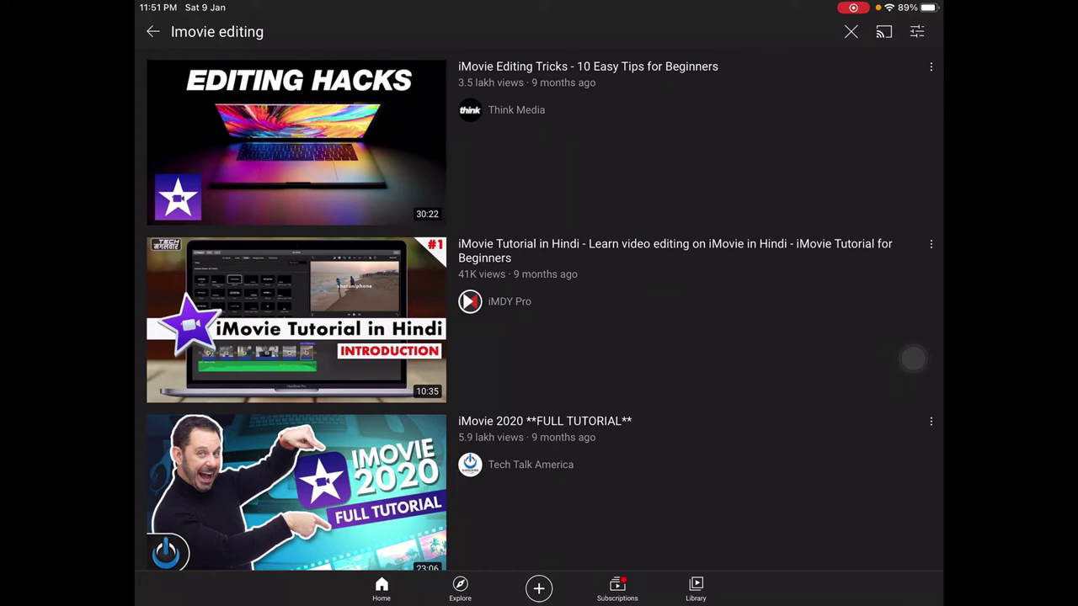
pyautogui.scroll(-2, 913, 359)
pyautogui.scroll(-2, 913, 359)
pyautogui.scroll(-2, 913, 359)
pyautogui.scroll(-2, 913, 358)
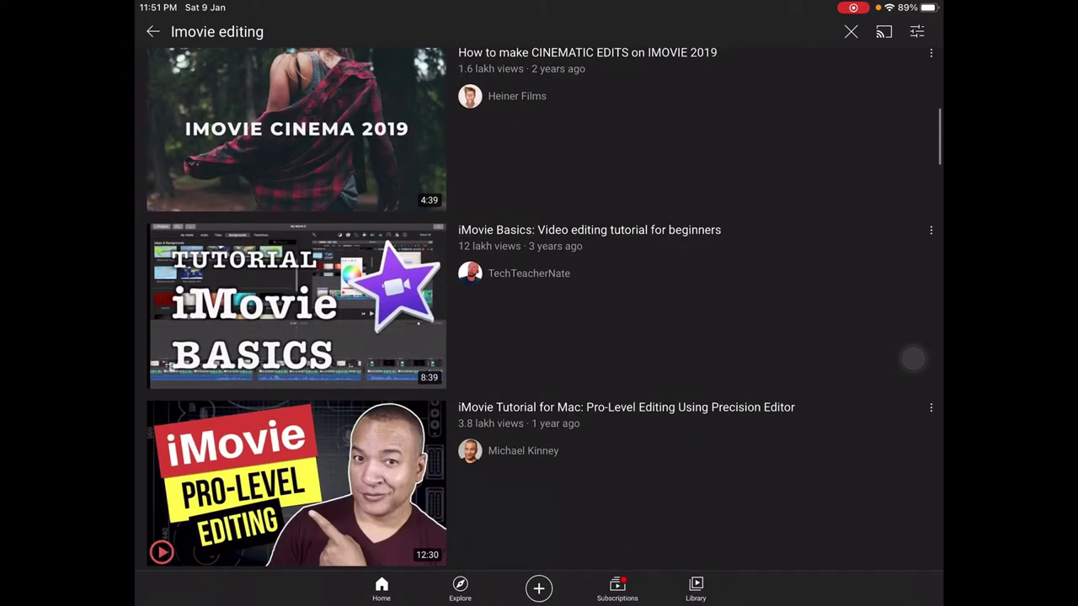
pyautogui.scroll(-2, 913, 359)
pyautogui.scroll(5, 913, 359)
pyautogui.scroll(2, 913, 358)
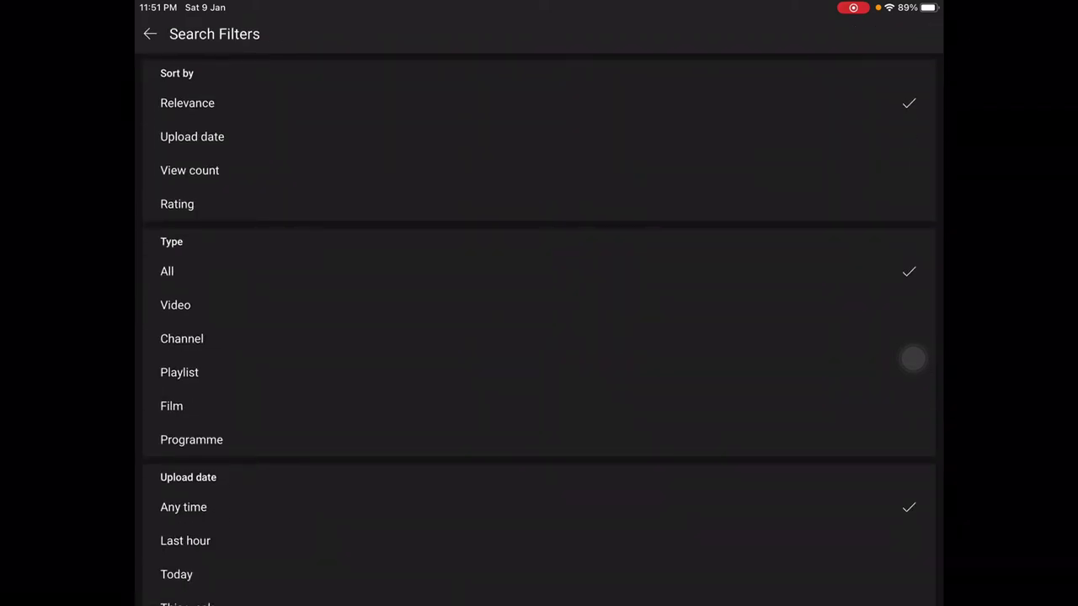
# Step: Review the Duration and Features filter sections, with result type set to Playlist
pyautogui.scroll(-5, 913, 359)
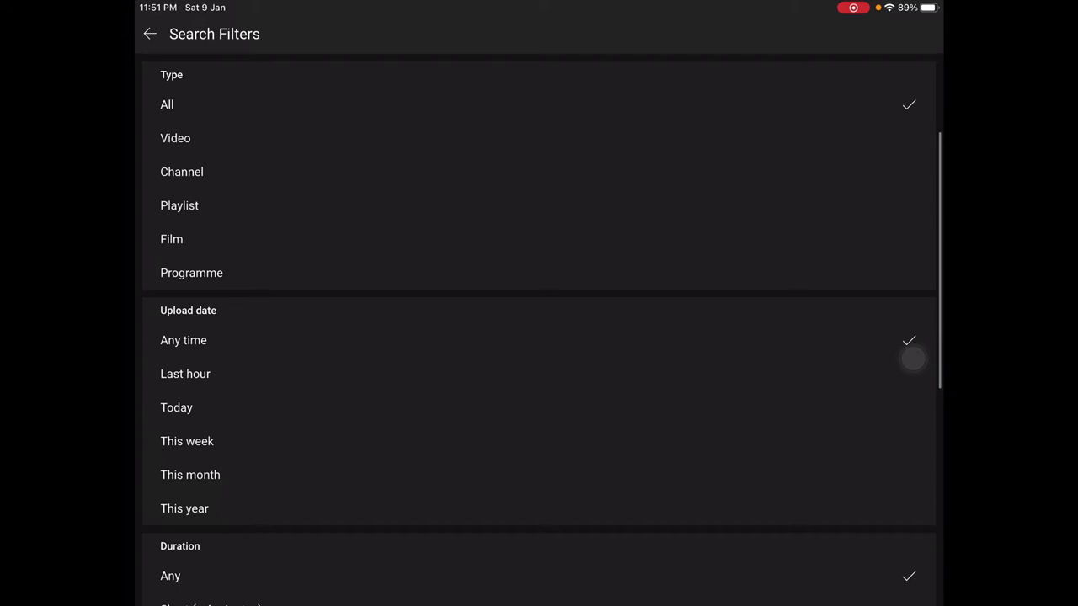
pyautogui.scroll(3, 913, 359)
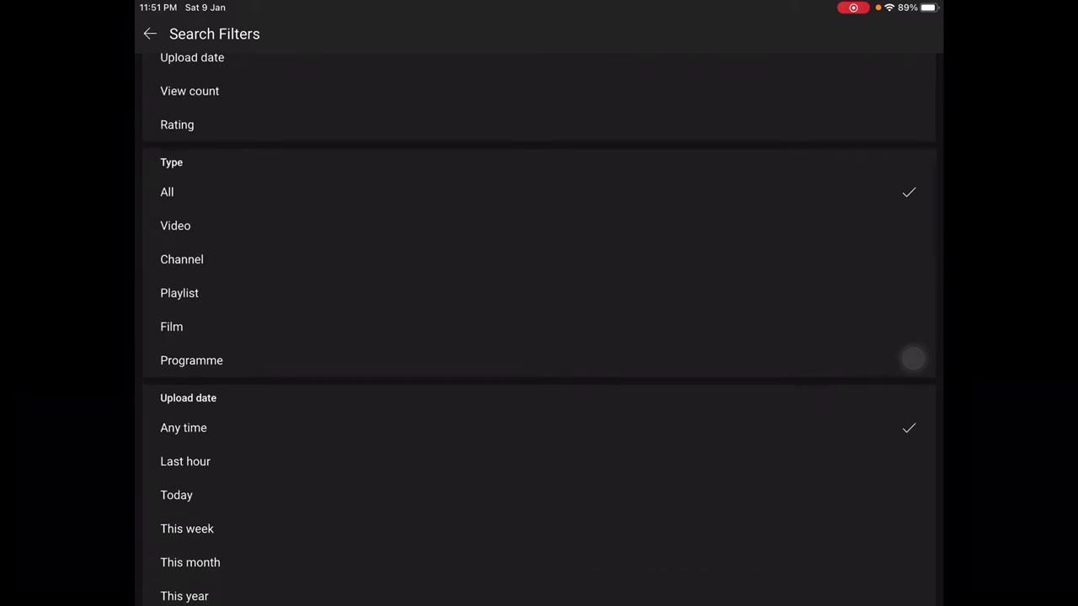
pyautogui.scroll(3, 913, 359)
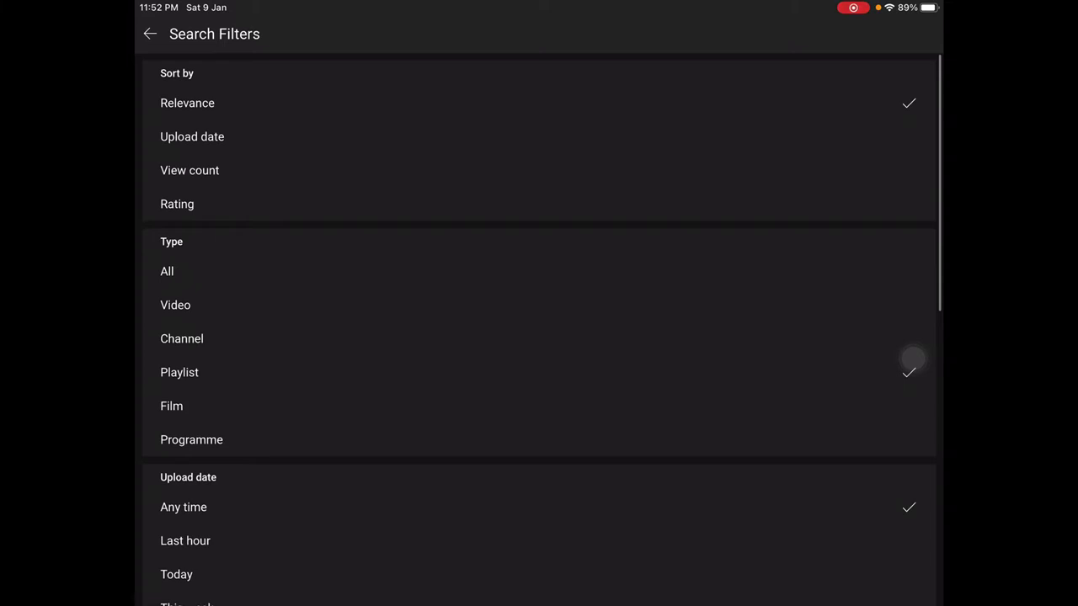
pyautogui.scroll(-10, 913, 359)
pyautogui.scroll(3, 913, 359)
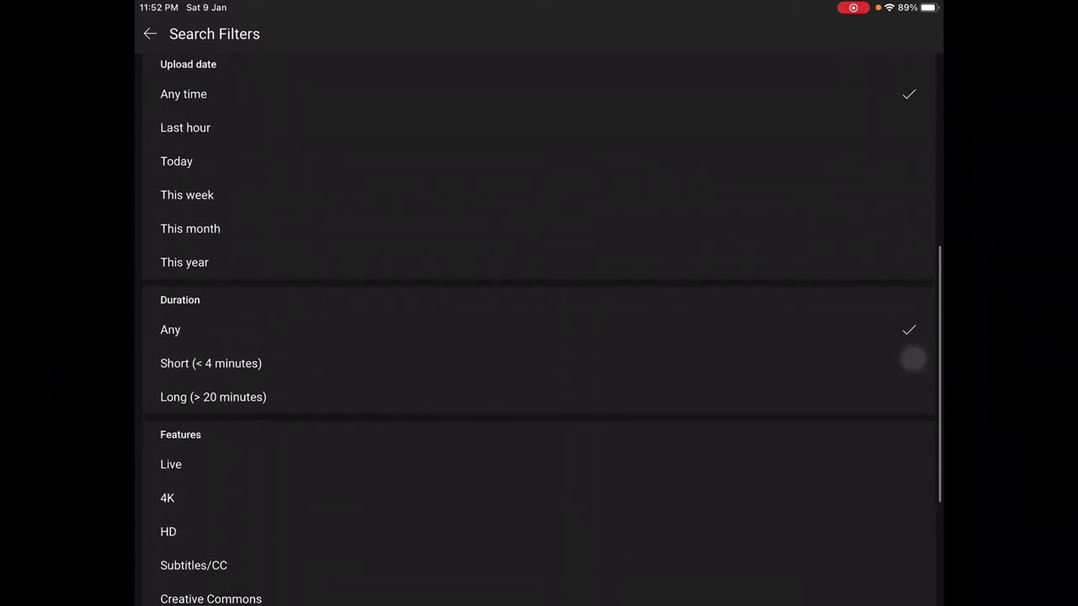
pyautogui.scroll(-5, 913, 358)
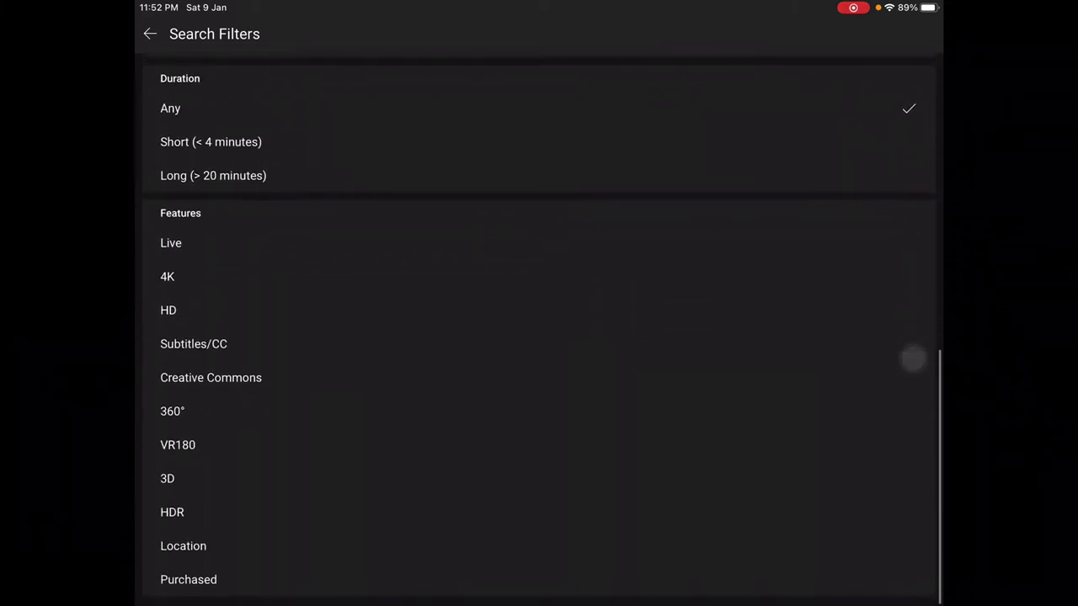
# Step: Close the filters, scroll the iMovie editing playlist results, and return to Home
pyautogui.click(150, 34)
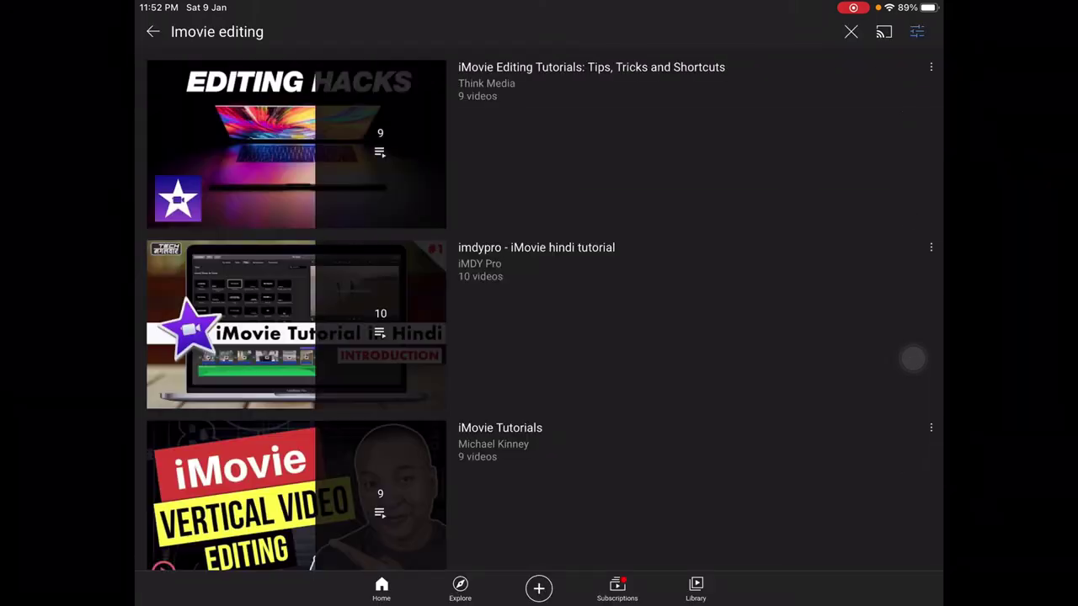
pyautogui.scroll(-1, 913, 359)
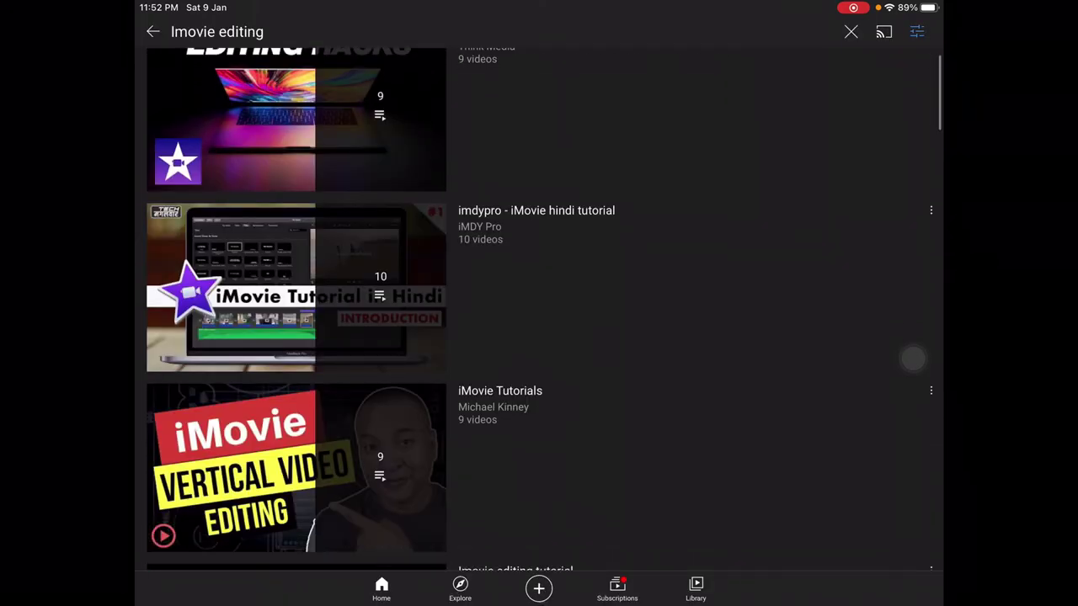
pyautogui.scroll(-3, 913, 359)
pyautogui.scroll(-4, 913, 359)
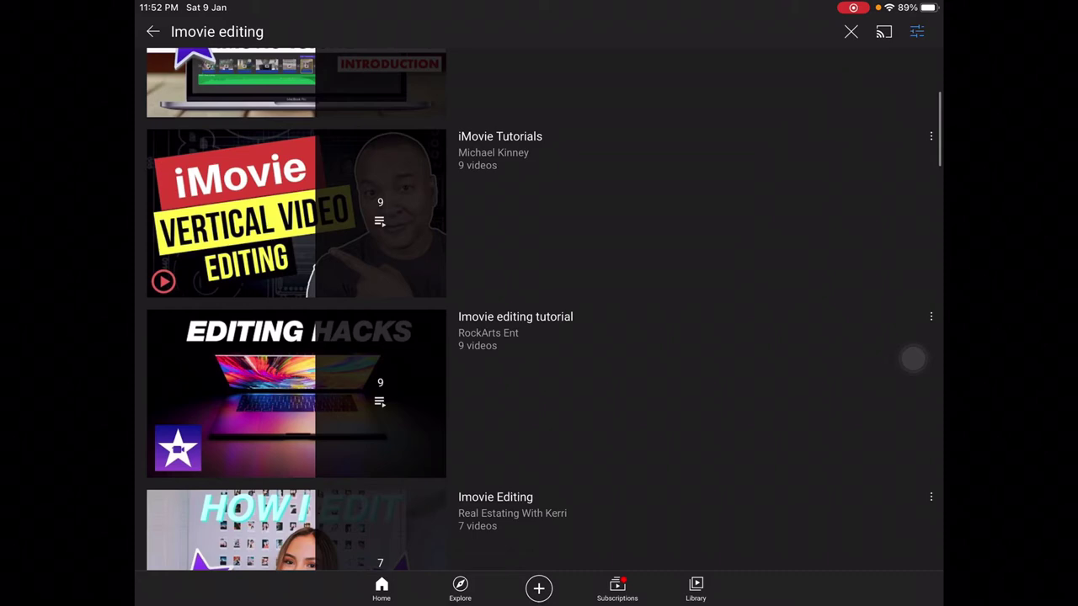
pyautogui.scroll(-5, 913, 359)
pyautogui.scroll(-5, 913, 359)
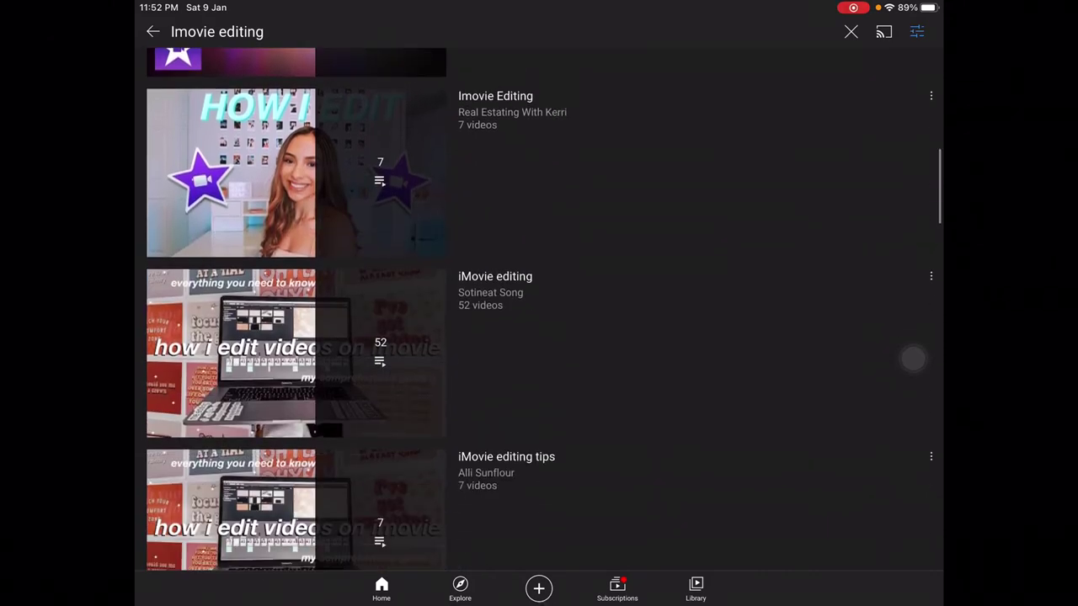
pyautogui.scroll(6, 913, 359)
pyautogui.scroll(6, 913, 359)
pyautogui.scroll(2, 913, 359)
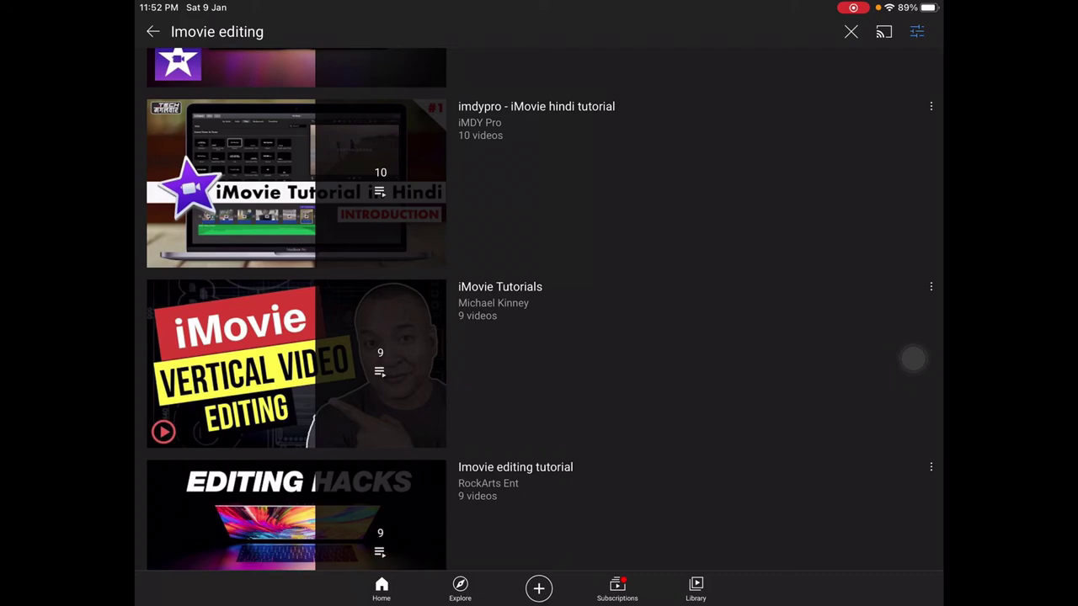
pyautogui.press('Escape')
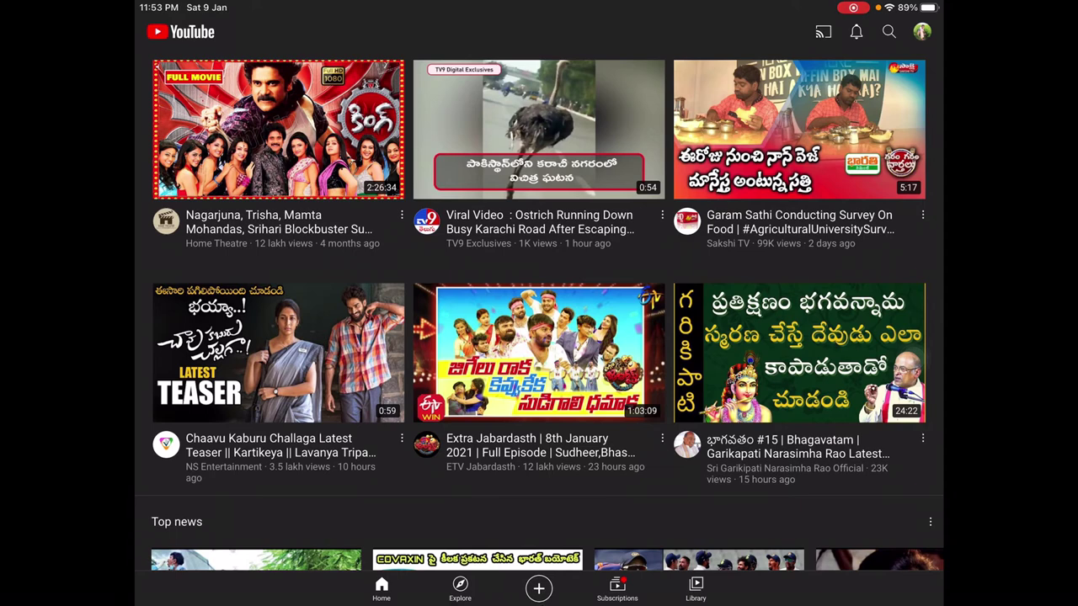
# Step: Go to your channel's VIDEOS tab and open the 'Different types of pans' options menu
pyautogui.click(923, 31)
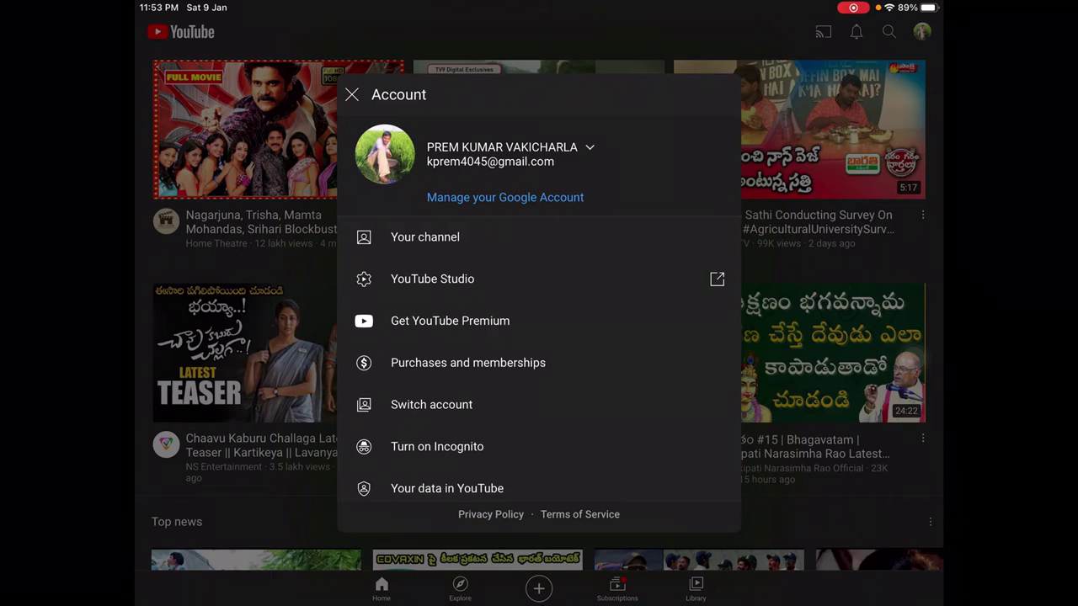
pyautogui.click(425, 236)
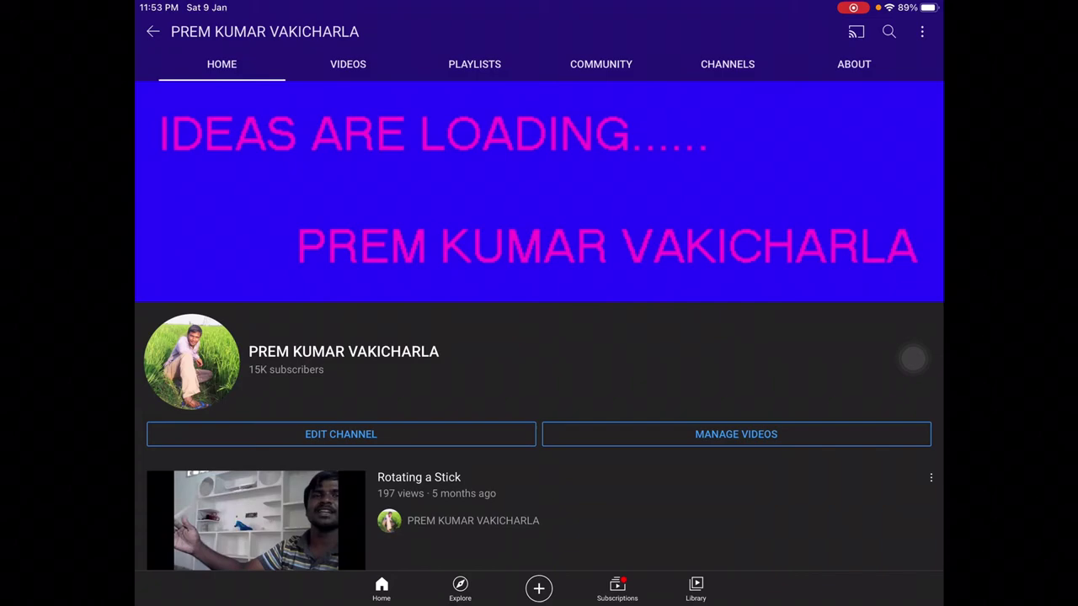
pyautogui.hscroll(5, 913, 358)
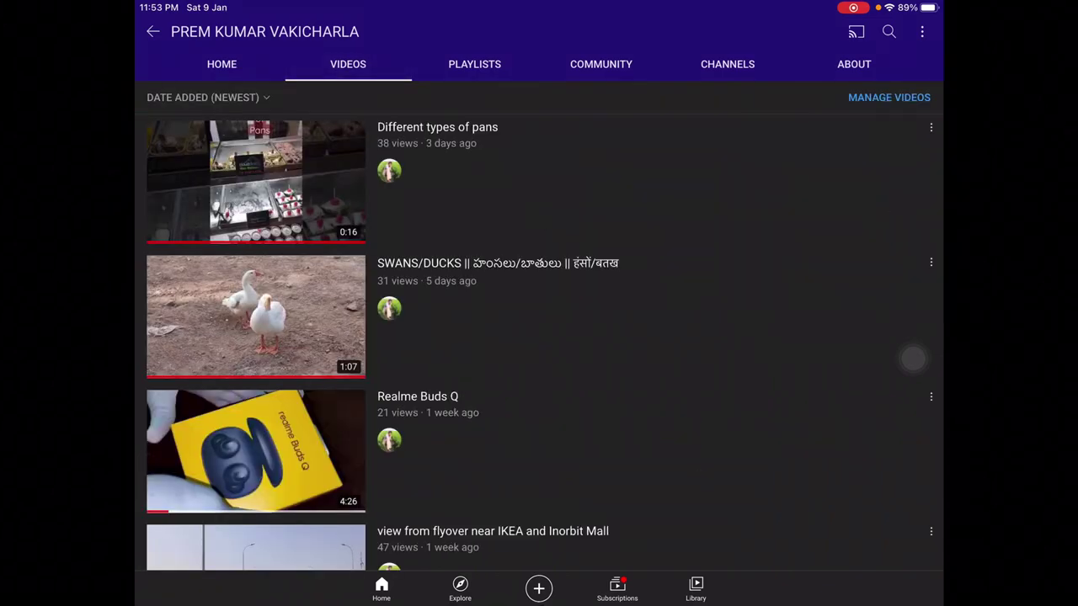
pyautogui.scroll(-10, 913, 359)
pyautogui.scroll(15, 913, 359)
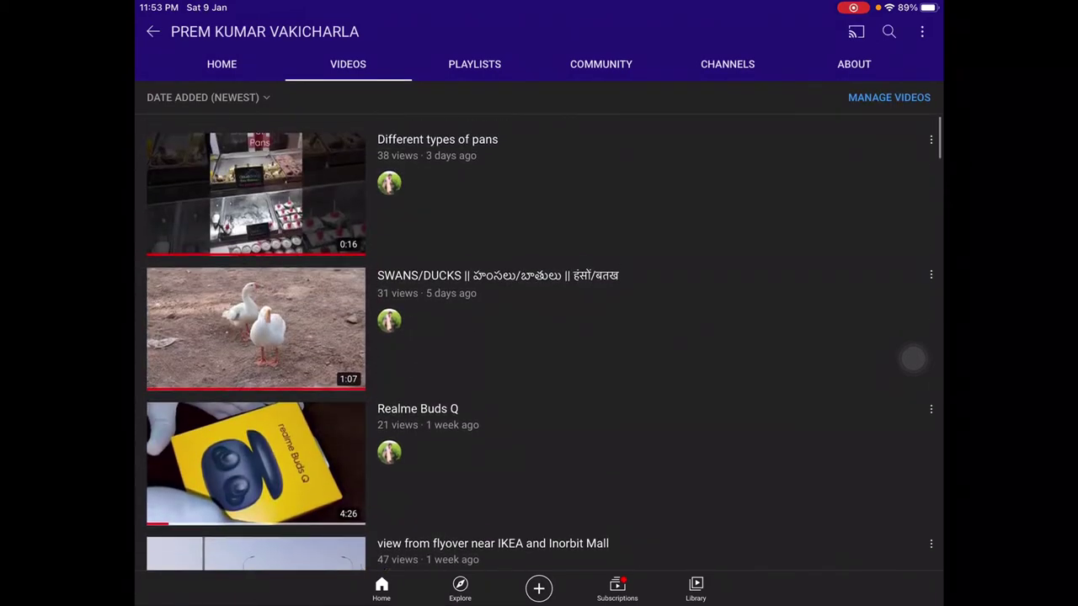
pyautogui.click(931, 127)
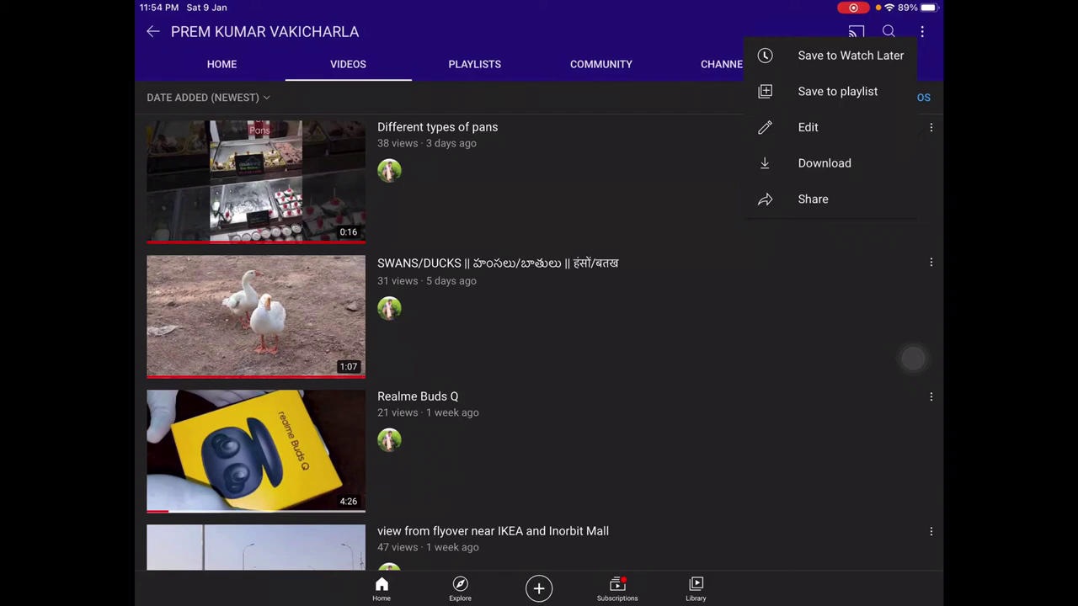
pyautogui.click(913, 359)
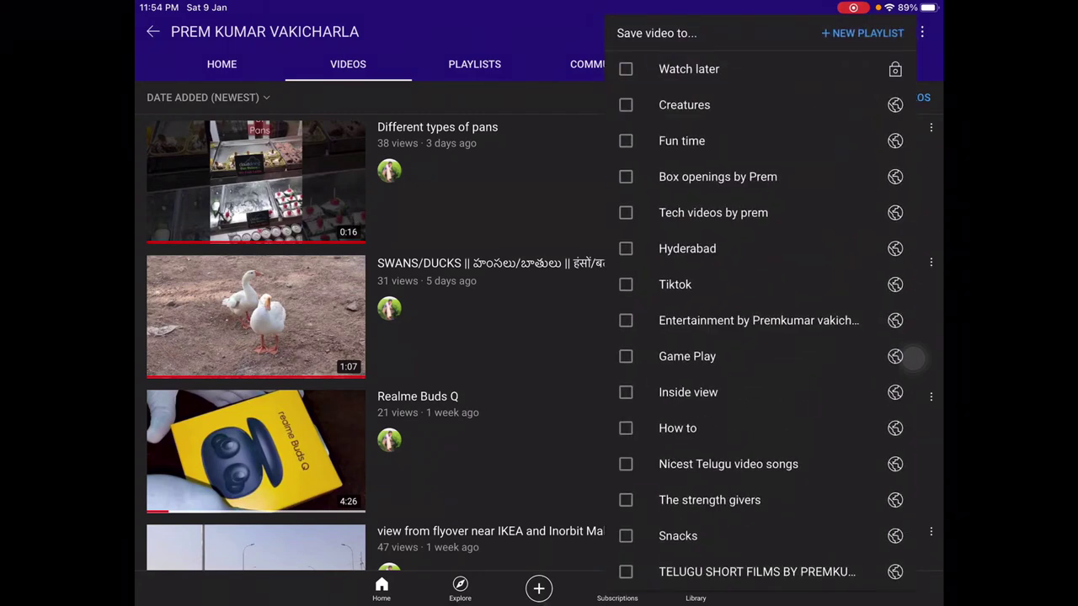
pyautogui.scroll(-3, 914, 358)
pyautogui.scroll(3, 914, 358)
pyautogui.click(862, 33)
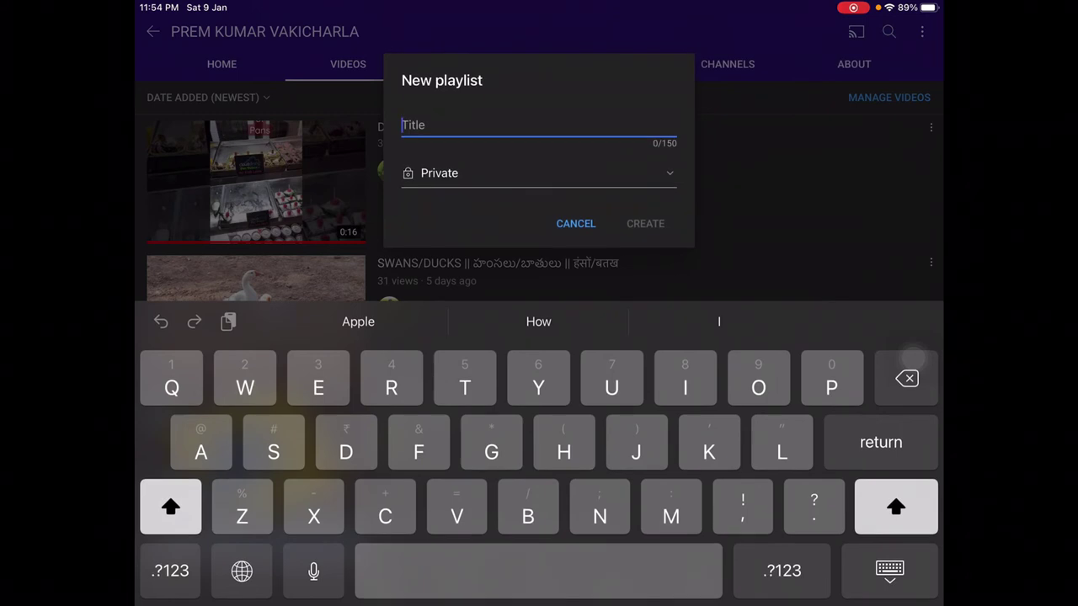
pyautogui.click(539, 173)
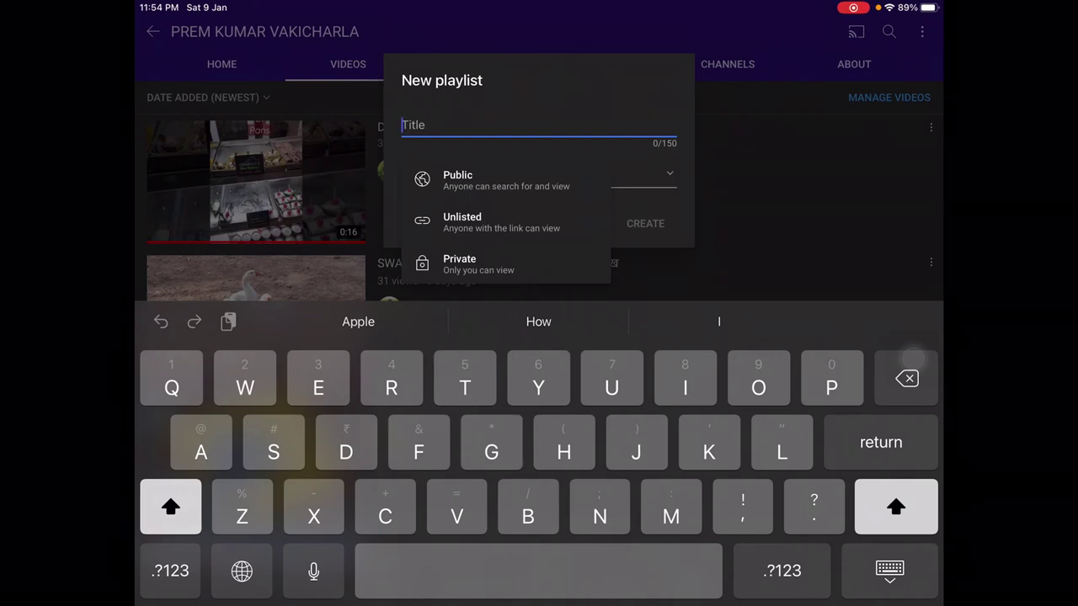
pyautogui.click(471, 264)
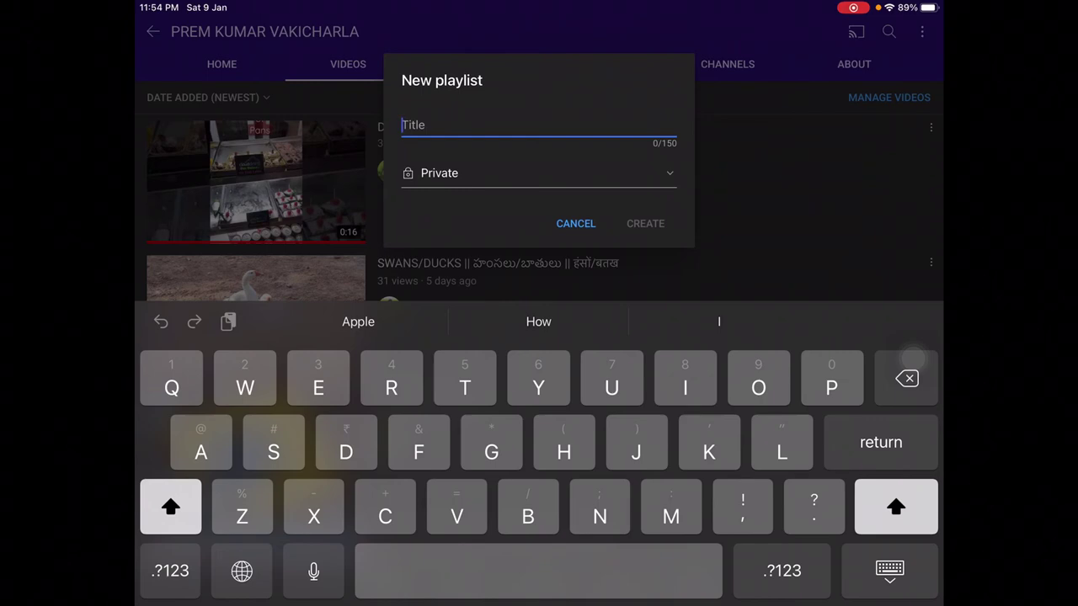
pyautogui.press('Escape')
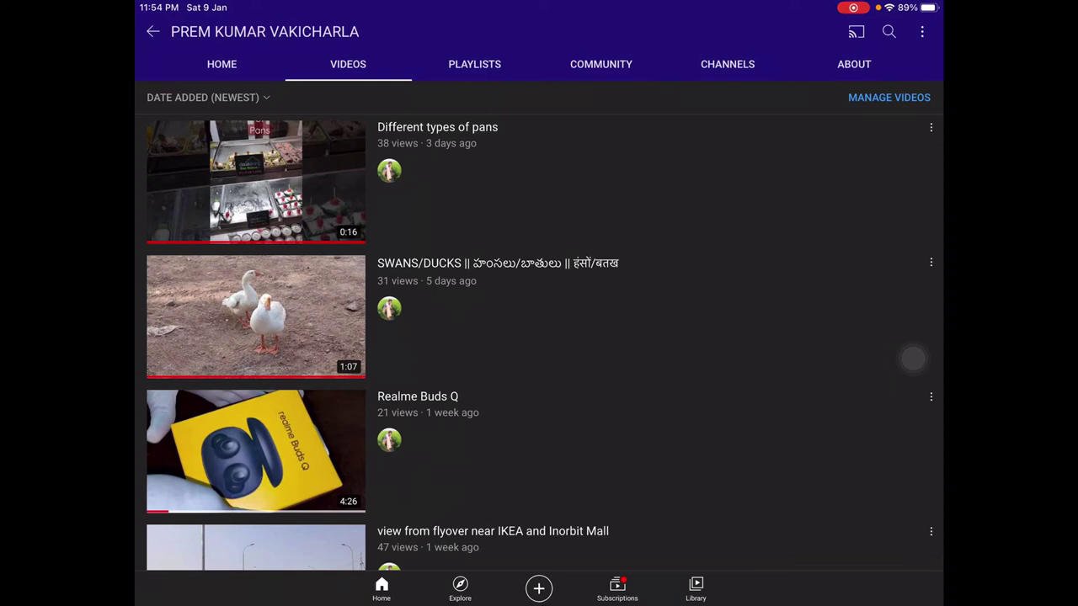
# Step: Back on Home, view a recommended video's Save to playlist list and dismiss it
pyautogui.press('Escape')
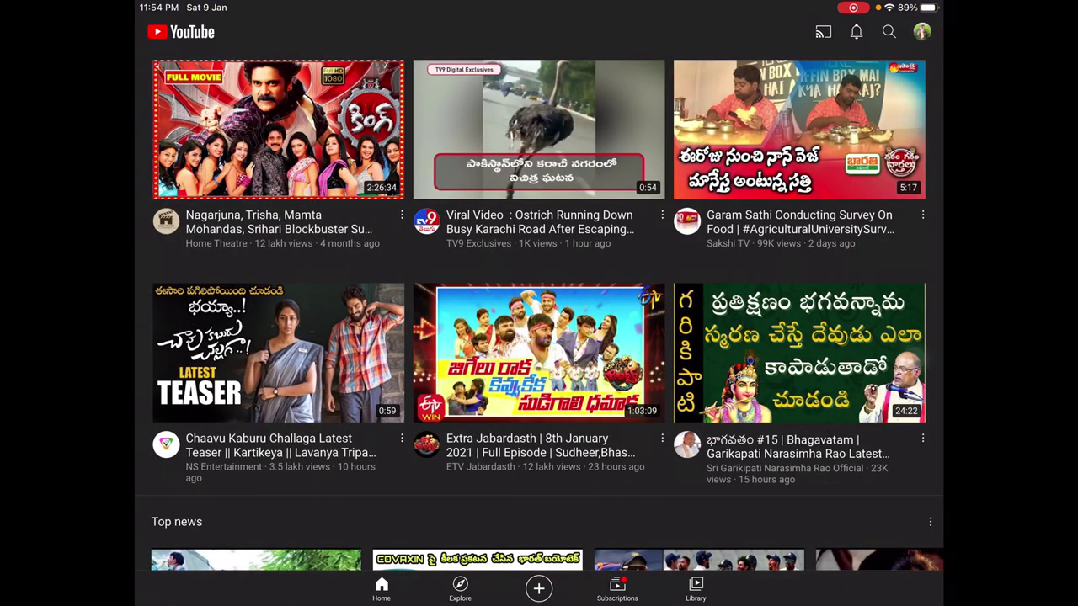
pyautogui.click(402, 215)
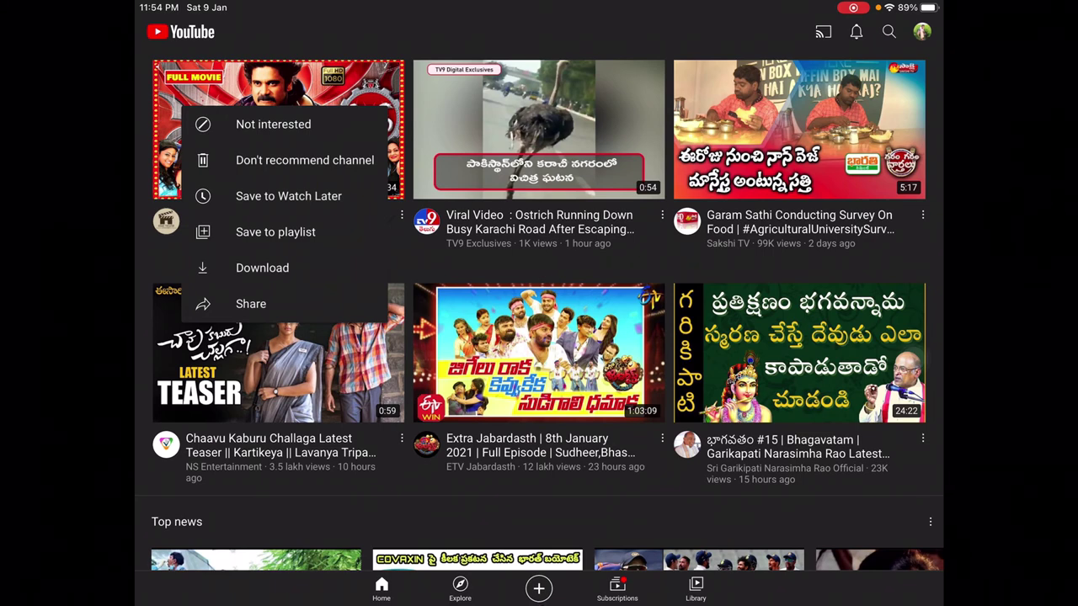
pyautogui.click(276, 231)
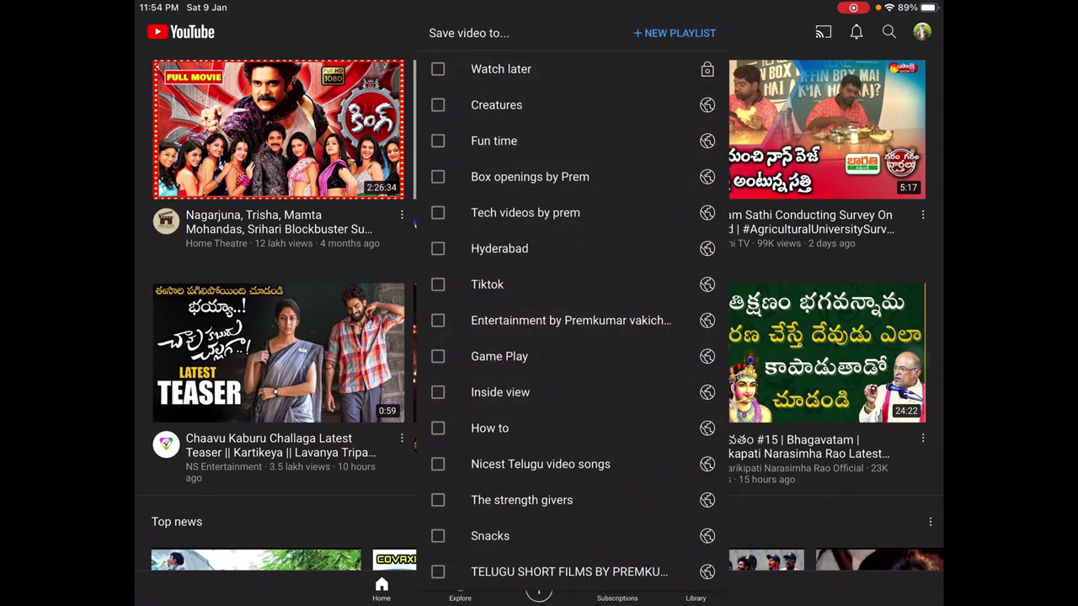
pyautogui.click(414, 223)
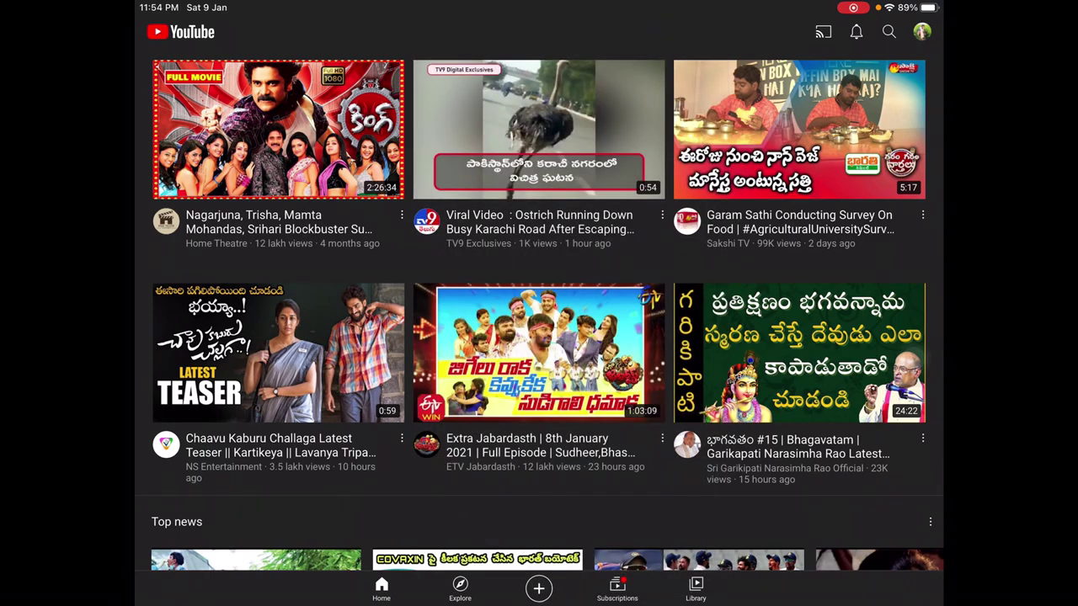
pyautogui.click(922, 31)
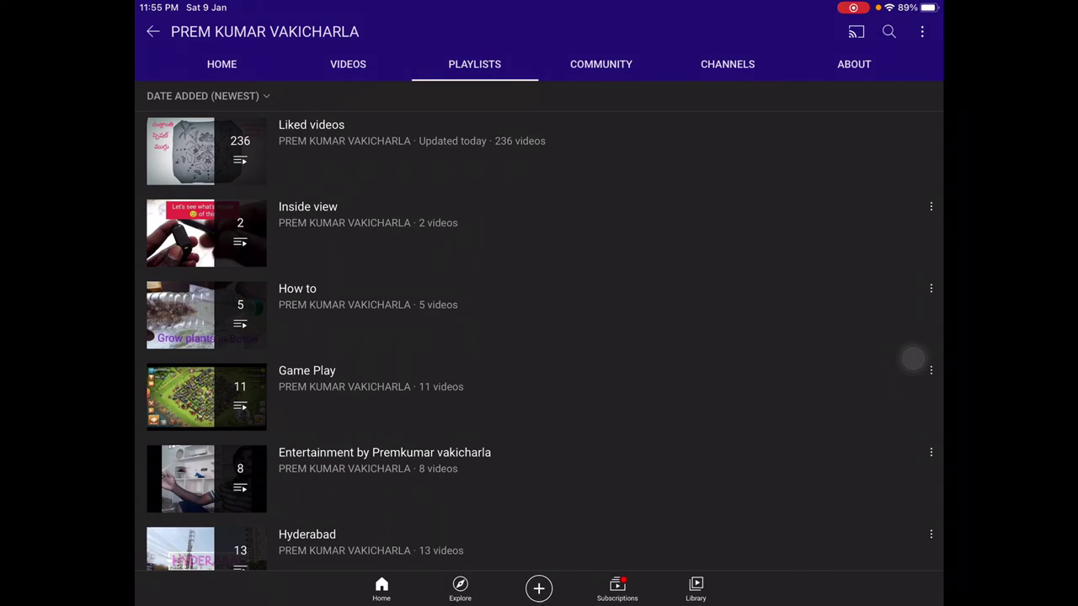
# Step: Edit the Inside view playlist's title, description and Public privacy, and save
pyautogui.click(931, 206)
pyautogui.click(902, 131)
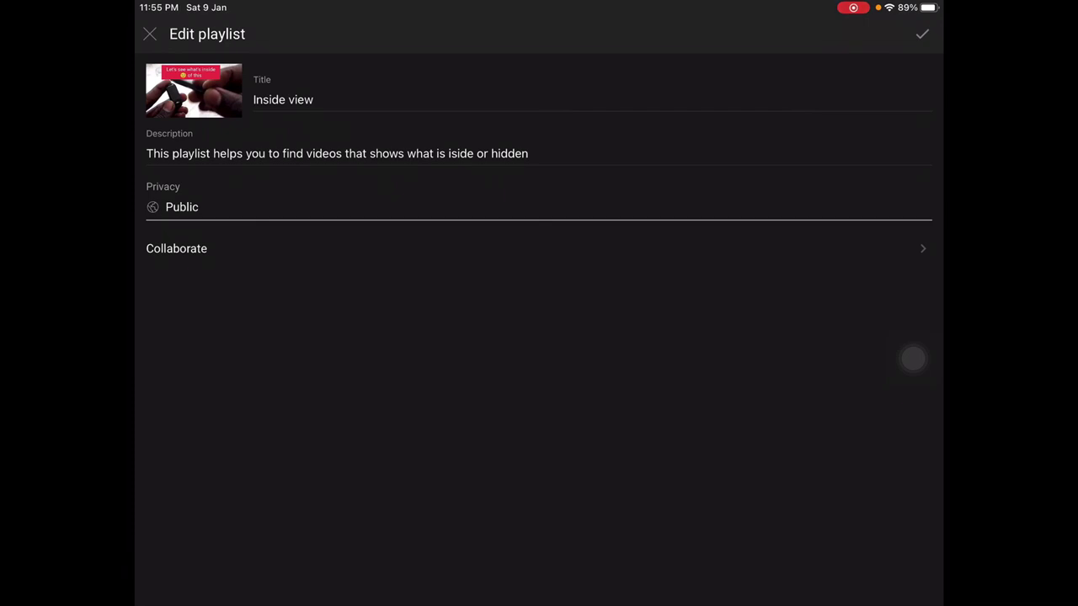
pyautogui.click(922, 33)
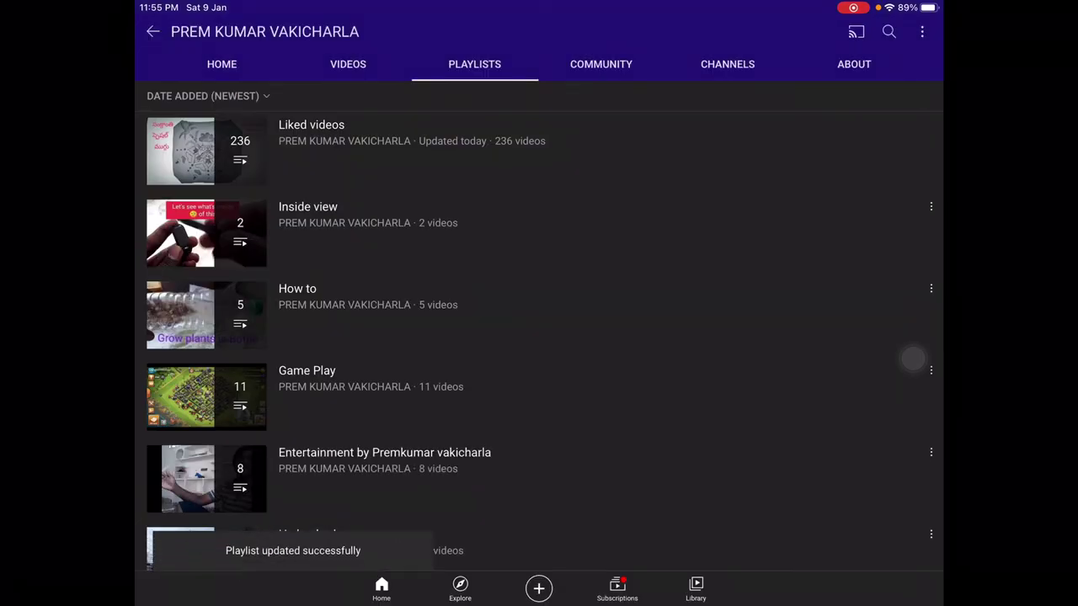